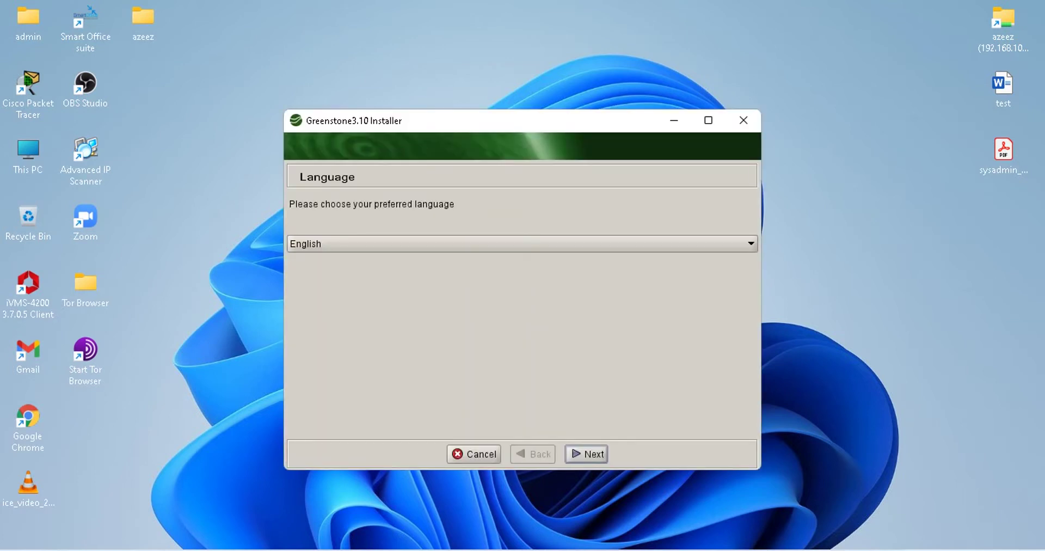
# Keep English, continue past the welcome page, and accept the licence terms
pyautogui.press('Return')
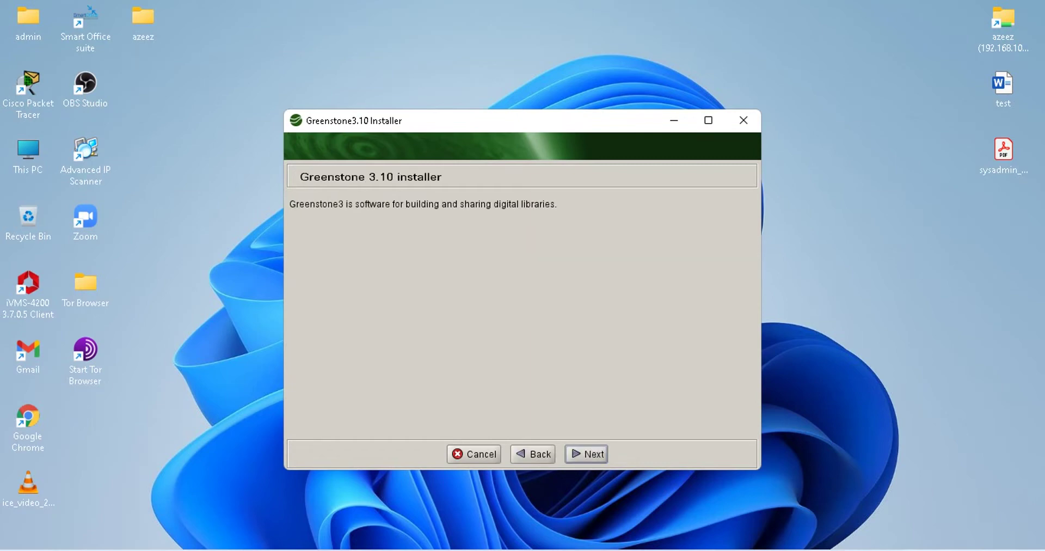
pyautogui.moveTo(299, 203); pyautogui.dragTo(558, 204)
pyautogui.press('Return')
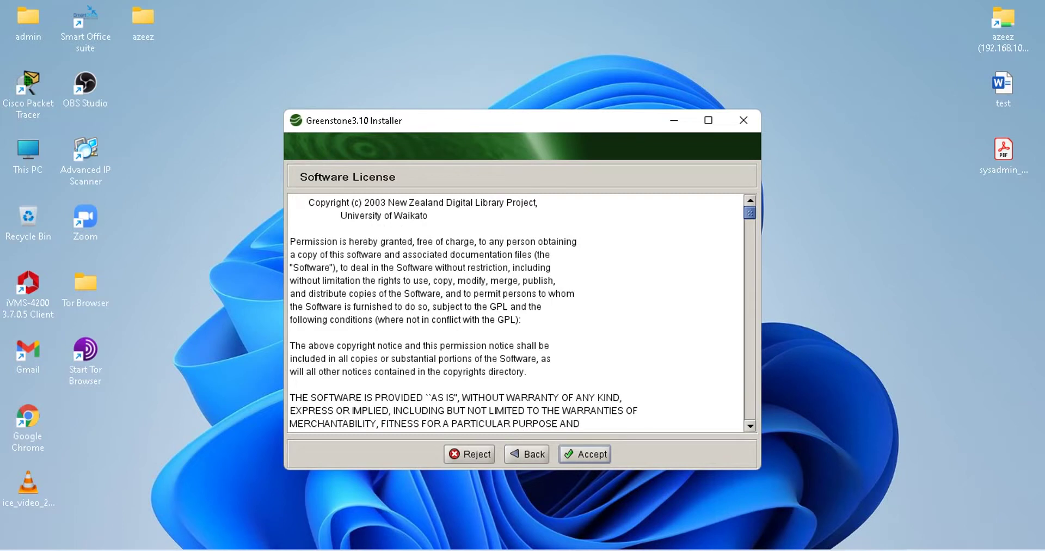
pyautogui.press('Return')
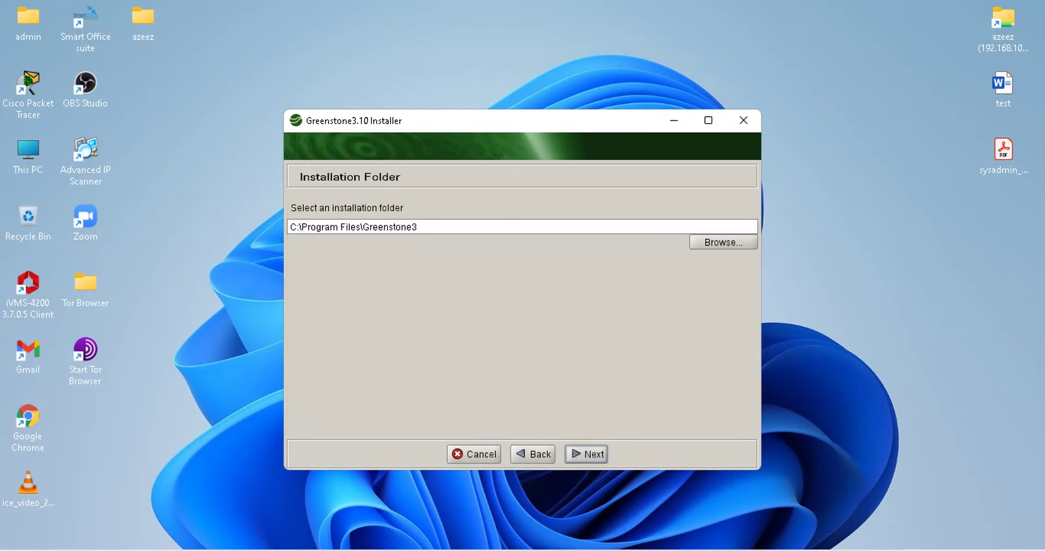
# Keep the default C:\Program Files\Greenstone3 folder and all components
pyautogui.press('Tab')
pyautogui.press('End')
pyautogui.press('Return')
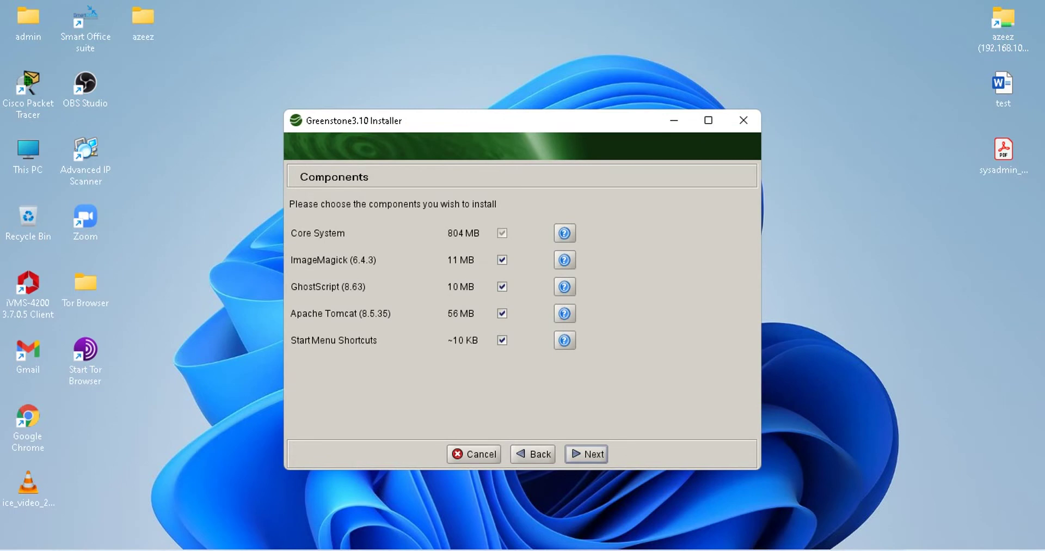
pyautogui.press('Return')
# Choose to set the admin password now, fill the password field, and reach the Installation progress page
pyautogui.press('Tab')
pyautogui.press('space')
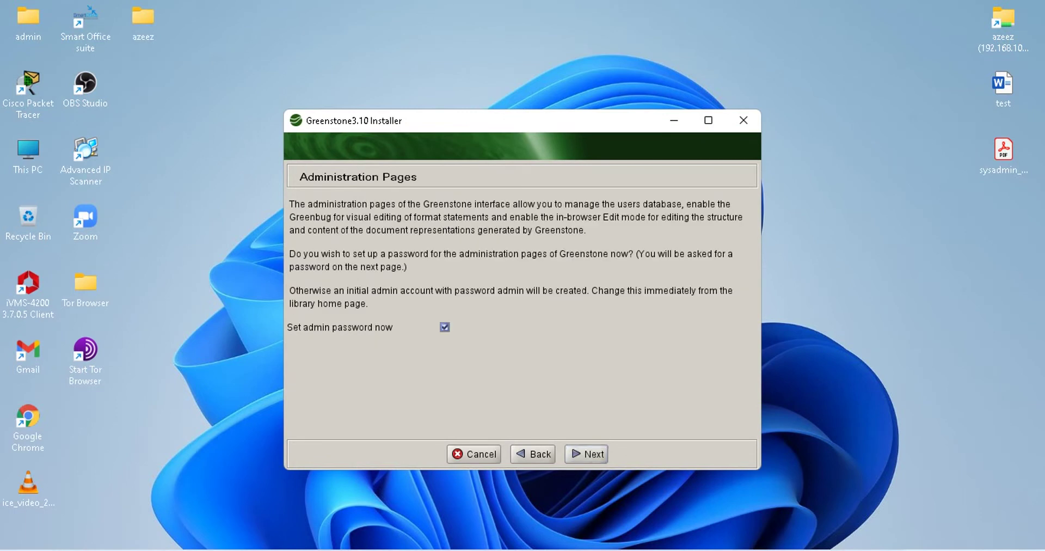
pyautogui.press('Return')
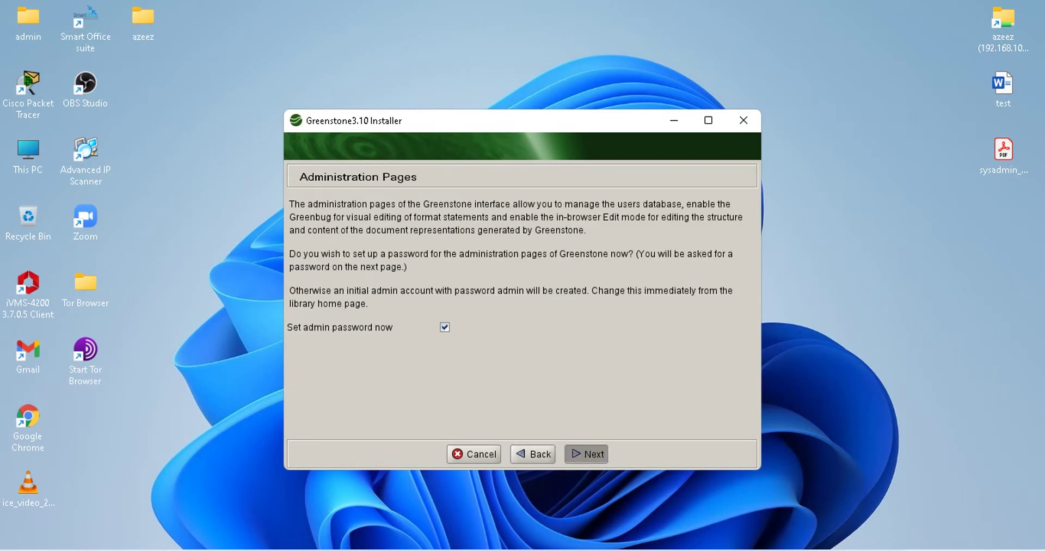
pyautogui.write('a')
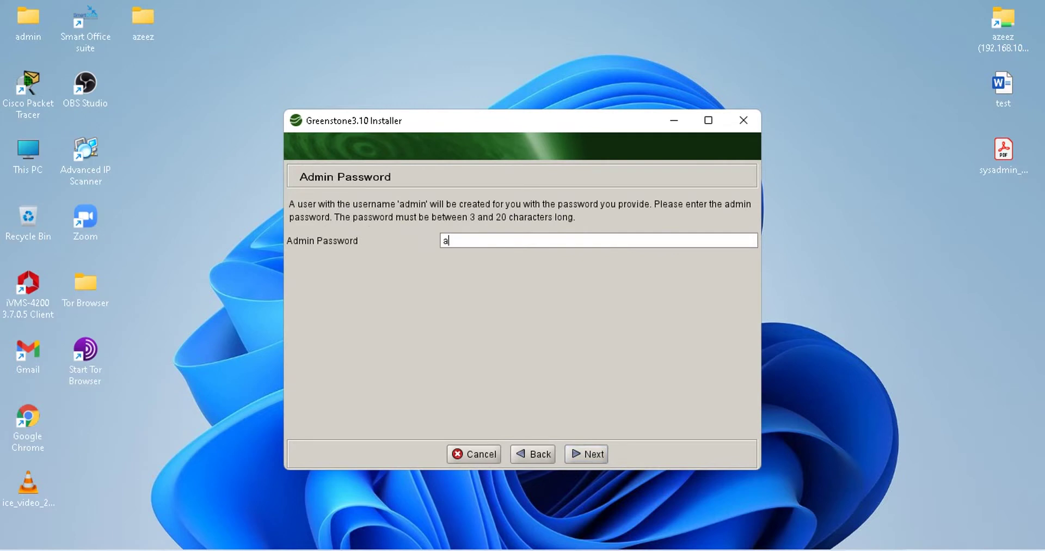
pyautogui.press('BackSpace')
pyautogui.press('Return')
# Check the Output and Errors details, hide them, and install Greenstone 3.10 until Finished
pyautogui.click(328, 203)
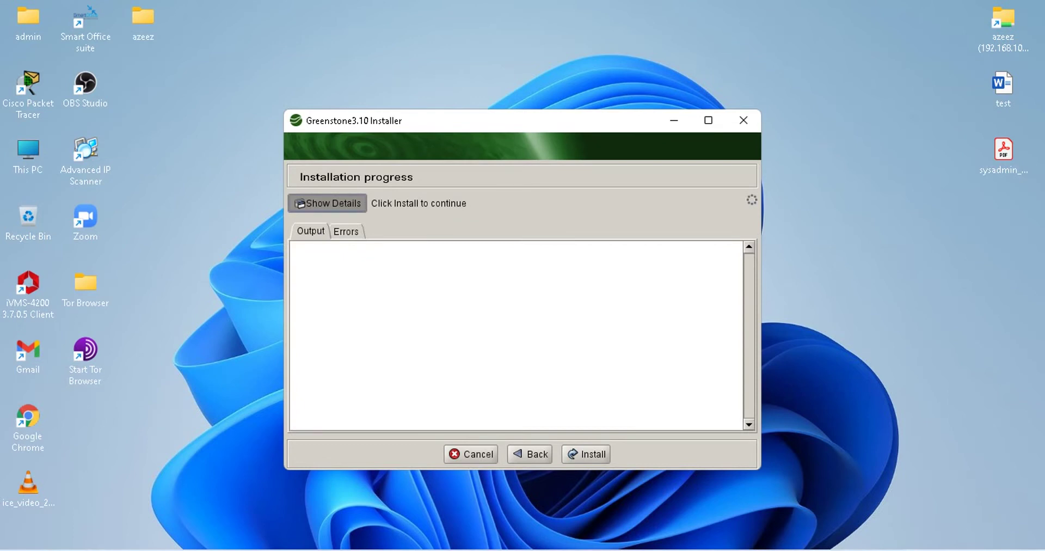
pyautogui.click(346, 231)
pyautogui.click(310, 231)
pyautogui.click(327, 203)
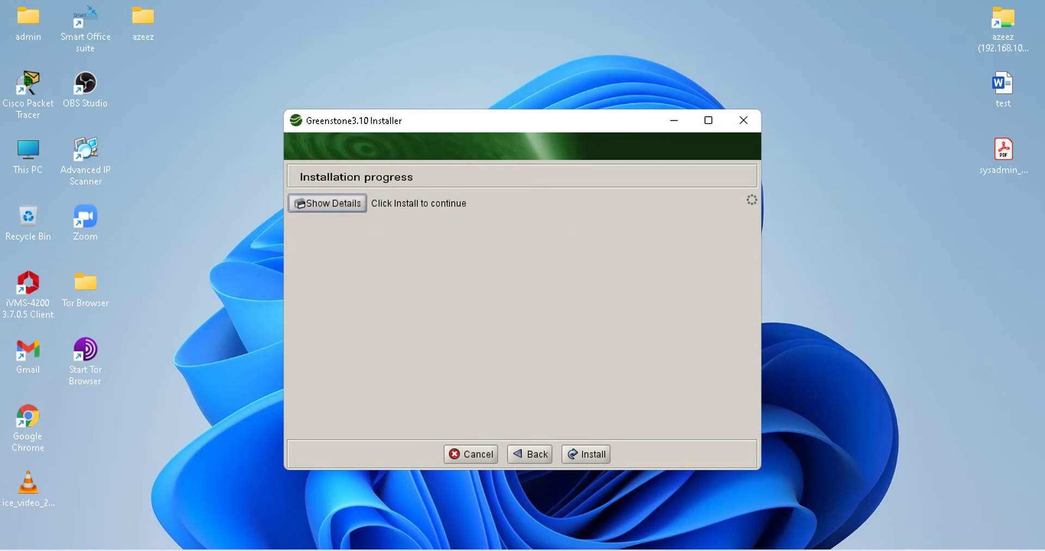
pyautogui.press('Return')
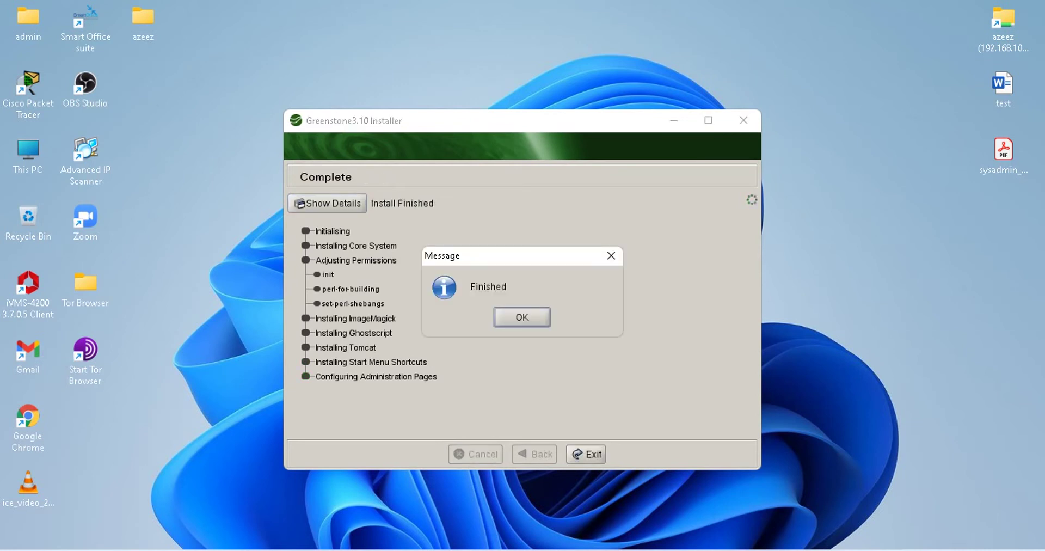
# Dismiss the Finished message, exit the installer, and start Greenstone Librarian Interface from Start
pyautogui.press('Return')
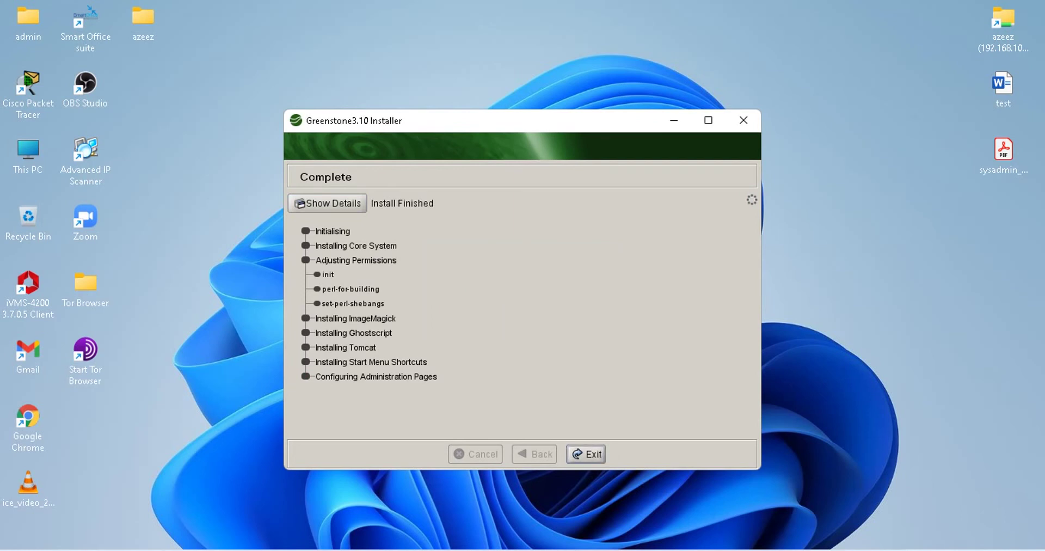
pyautogui.press('Return')
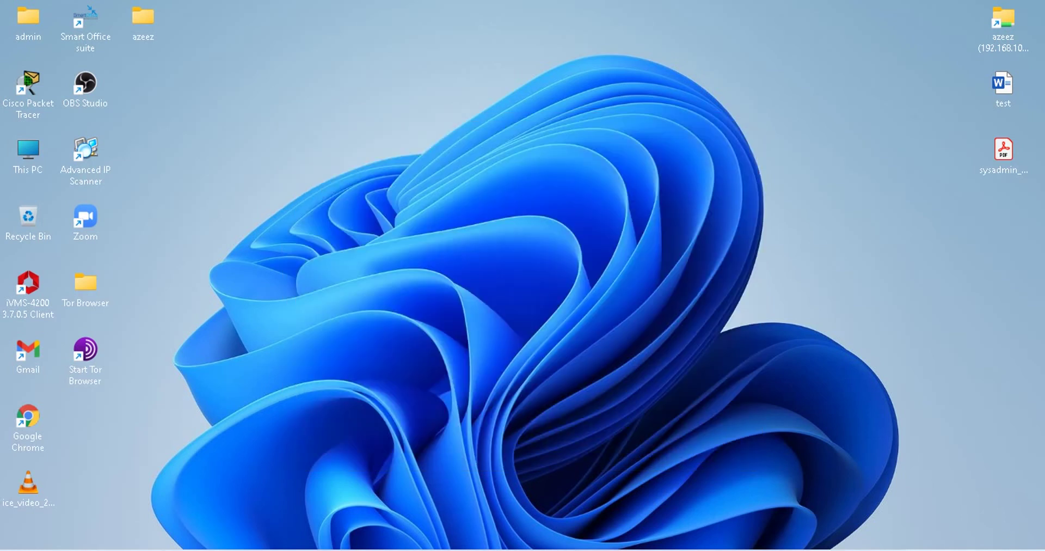
pyautogui.press('super')
pyautogui.press('super+s')
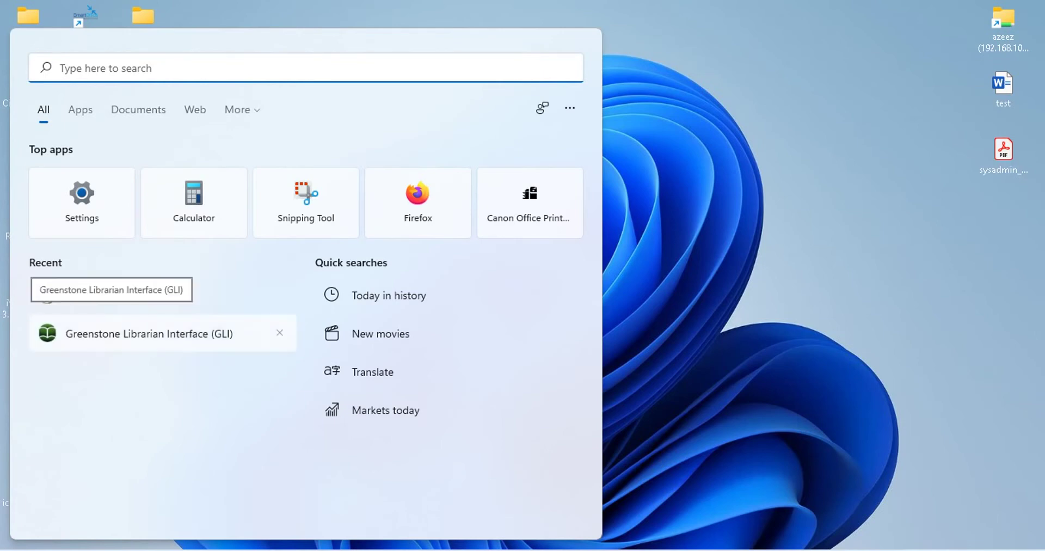
pyautogui.press('Return')
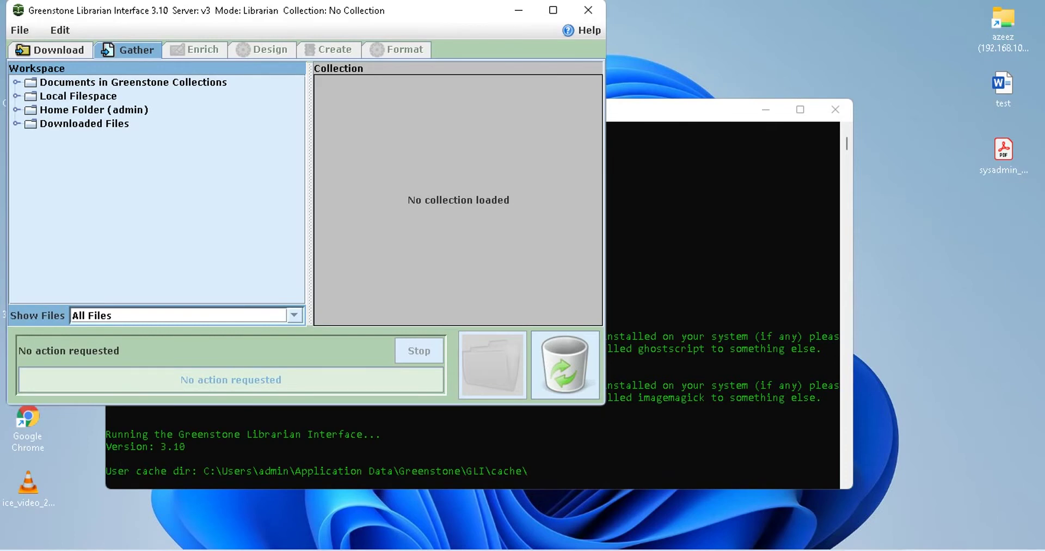
# Glance at the Download view's OAI type, then expand and collapse Documents in Greenstone Collections
pyautogui.click(53, 49)
pyautogui.click(43, 106)
pyautogui.click(128, 49)
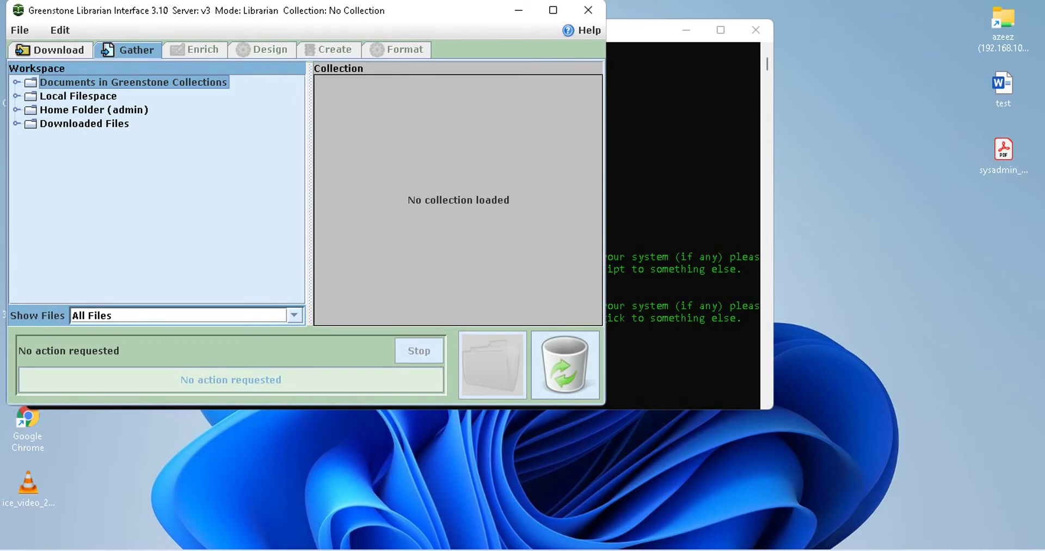
pyautogui.press('Right')
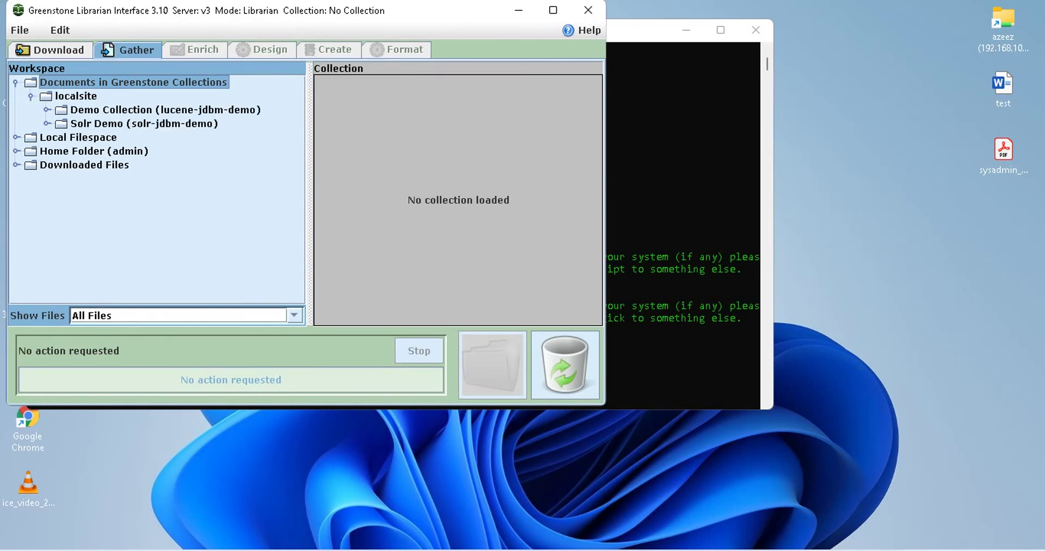
pyautogui.press('Left')
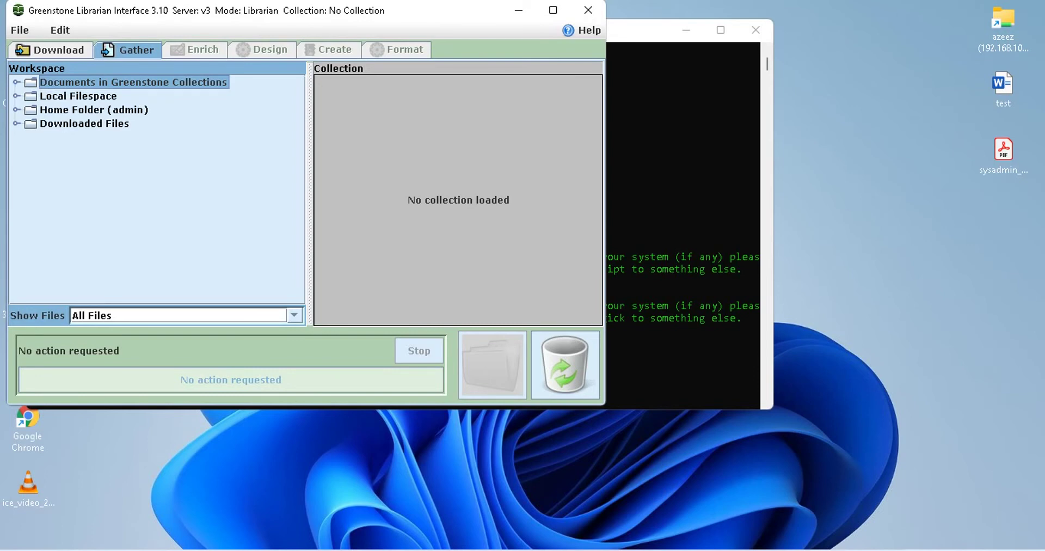
# Expand and collapse Local Filespace and the Home Folder in the Gather workspace tree
pyautogui.click(17, 96)
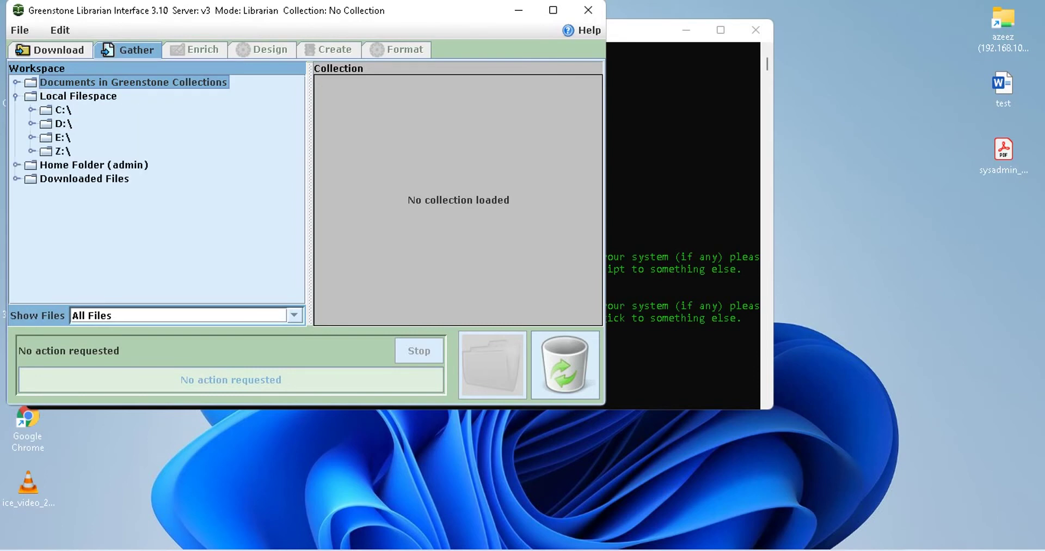
pyautogui.click(16, 95)
pyautogui.click(16, 109)
pyautogui.scroll(-10, 152, 182)
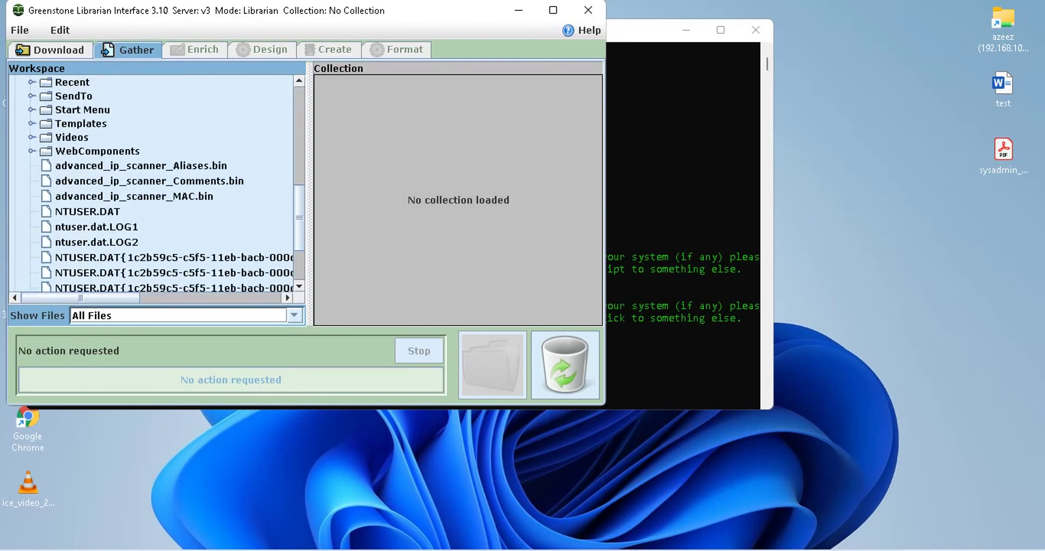
pyautogui.scroll(10, 152, 182)
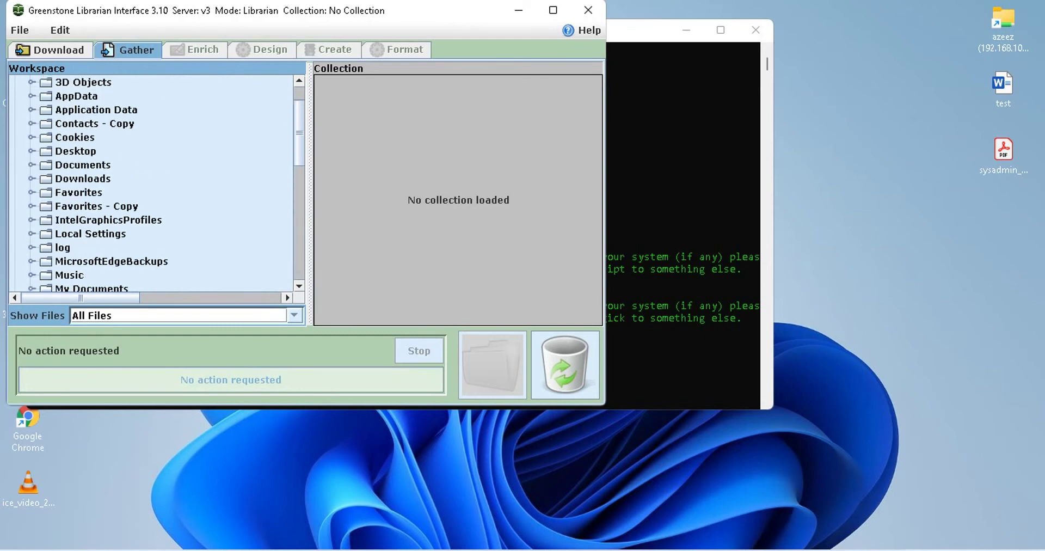
pyautogui.click(15, 110)
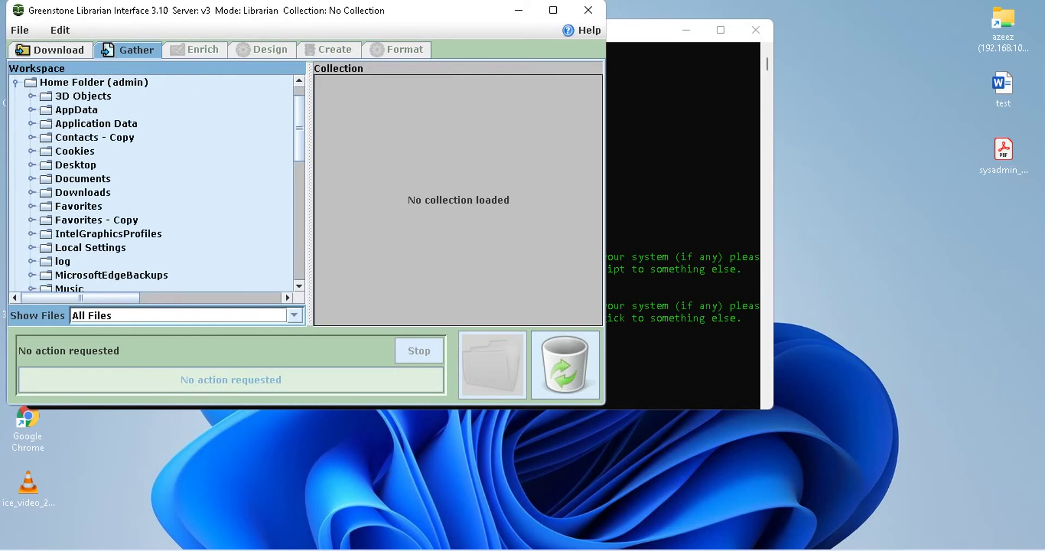
pyautogui.scroll(-5, 156, 189)
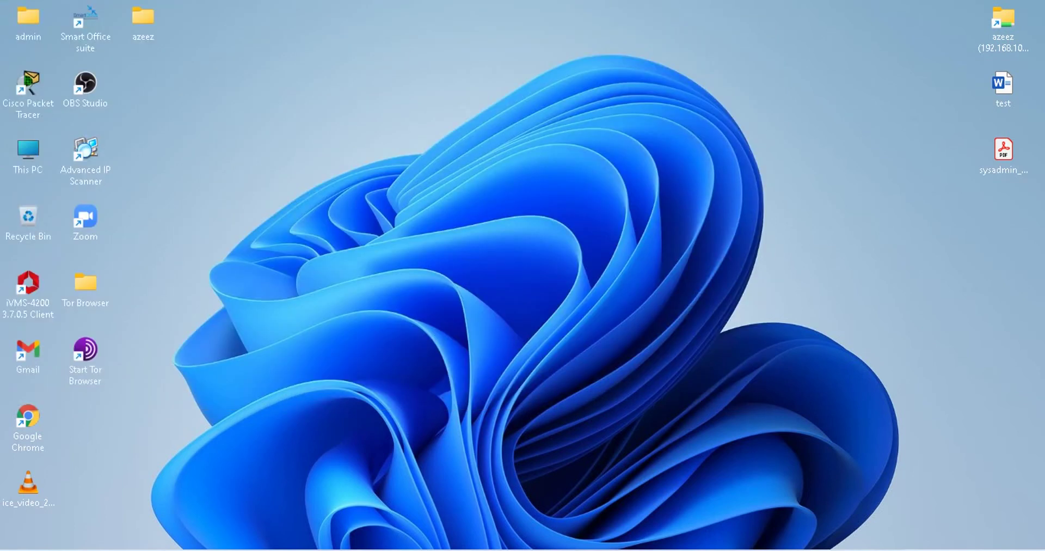
# Search 'gree' and launch Greenstone3 Server, opening localhost:8383/greenstone3/library in Firefox
pyautogui.press('super')
pyautogui.write('gree')
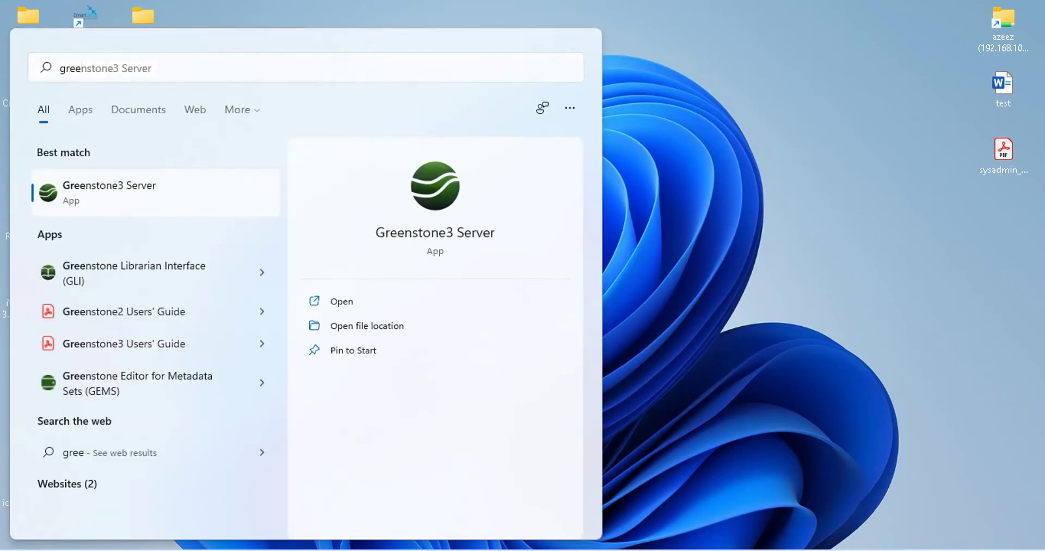
pyautogui.press('Return')
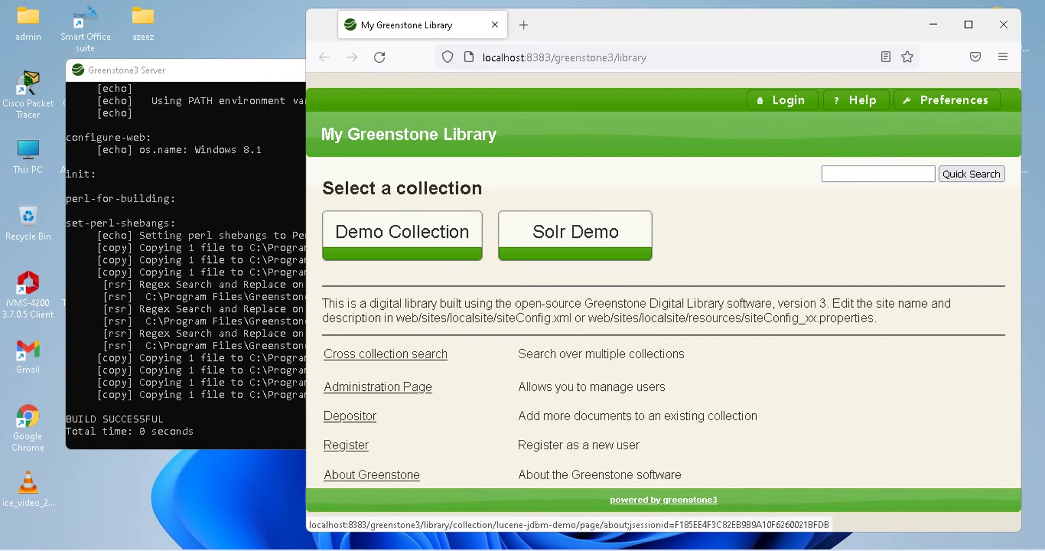
pyautogui.click(402, 231)
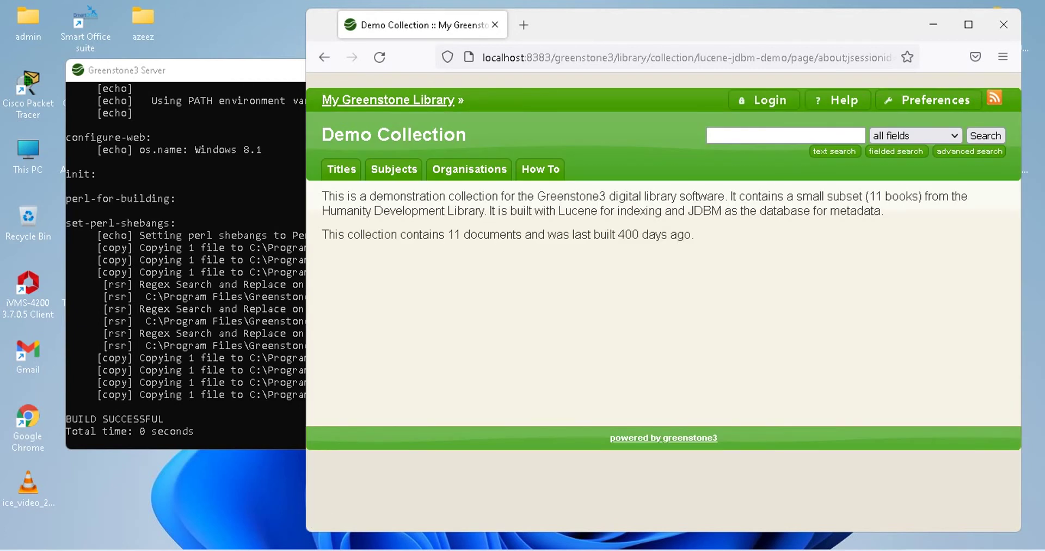
pyautogui.click(786, 134)
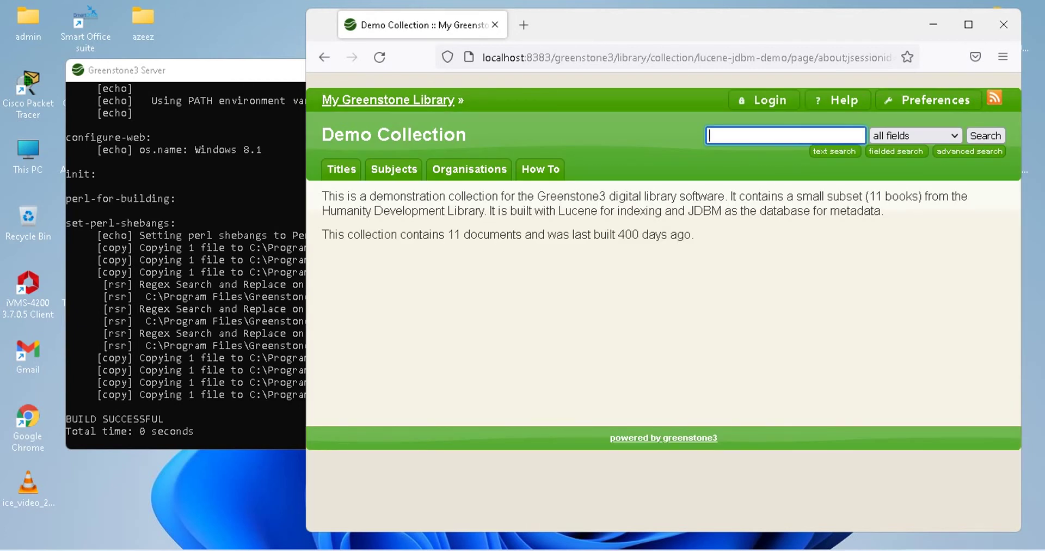
pyautogui.write('azeez')
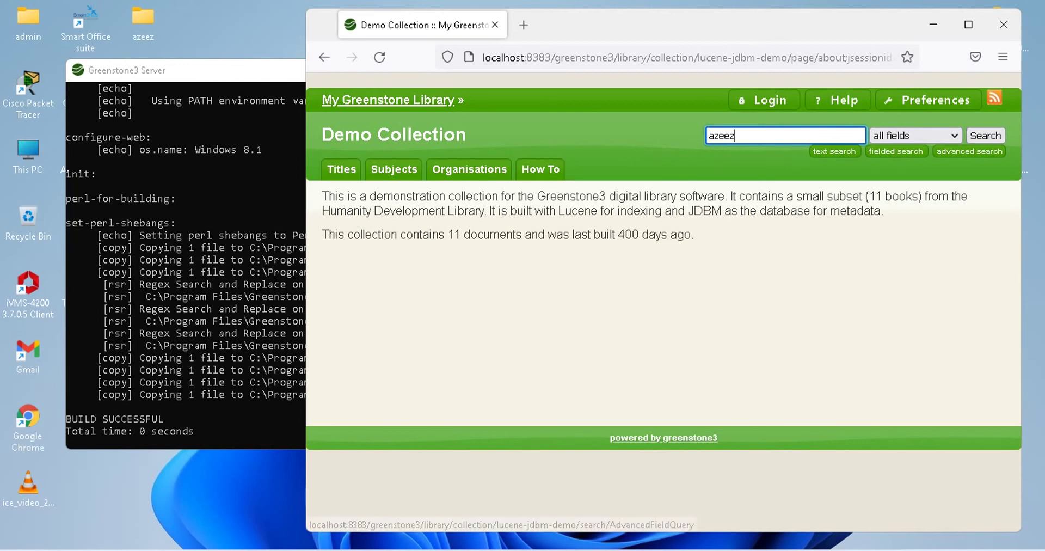
pyautogui.hotkey('ctrl', 'a')
pyautogui.press('BackSpace')
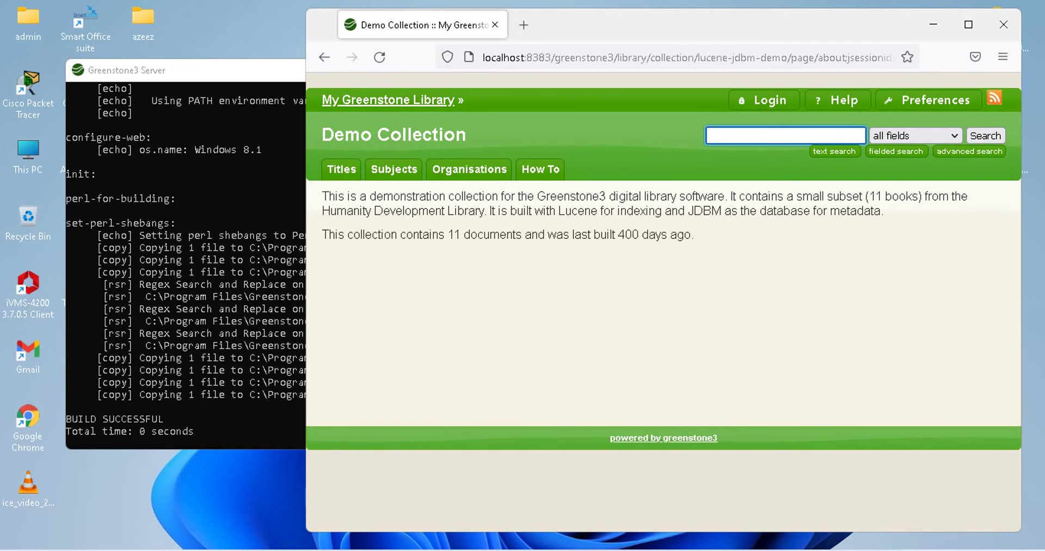
pyautogui.write('books or topics')
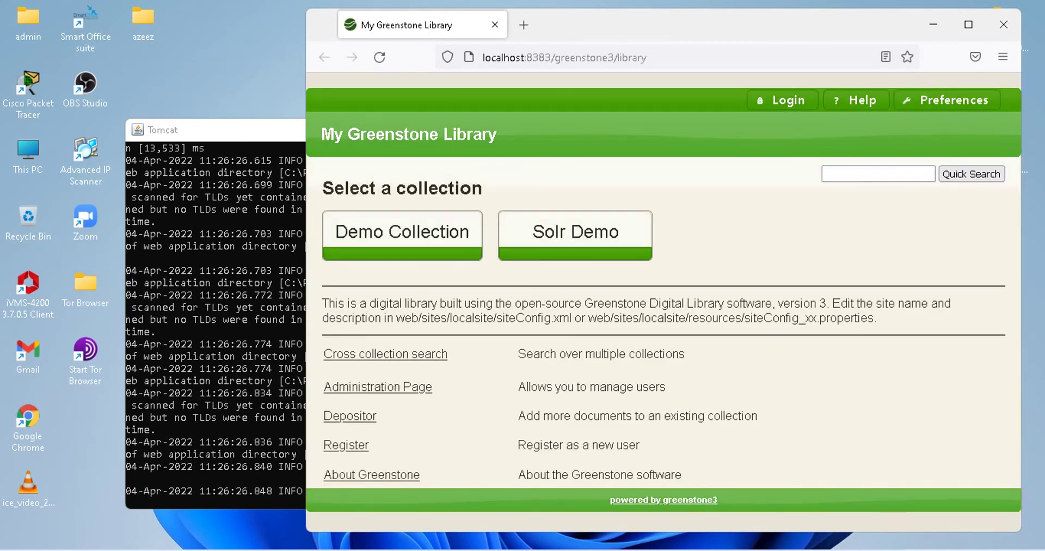
# Visit the library login page, return home, then open the Administration Page
pyautogui.click(782, 100)
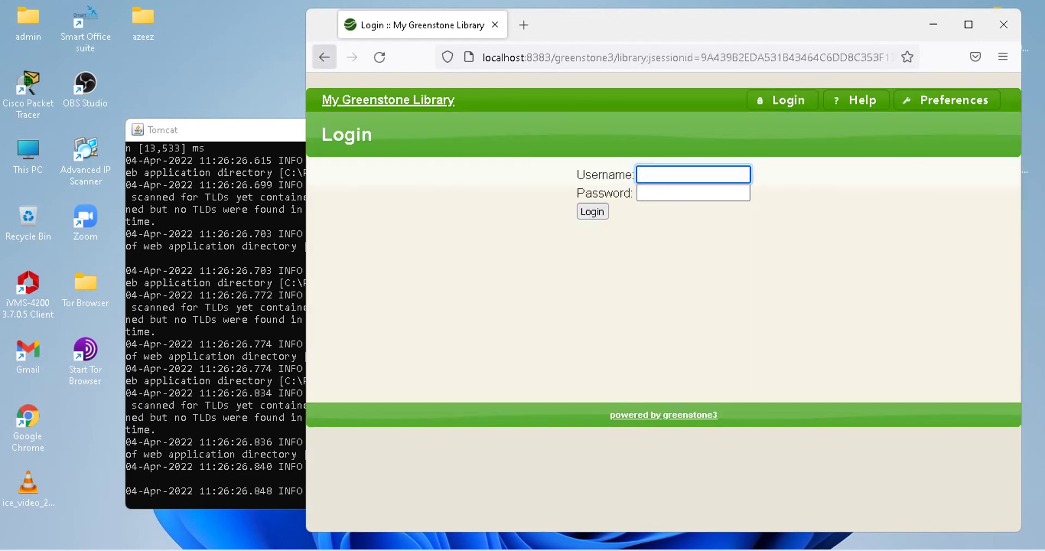
pyautogui.click(325, 57)
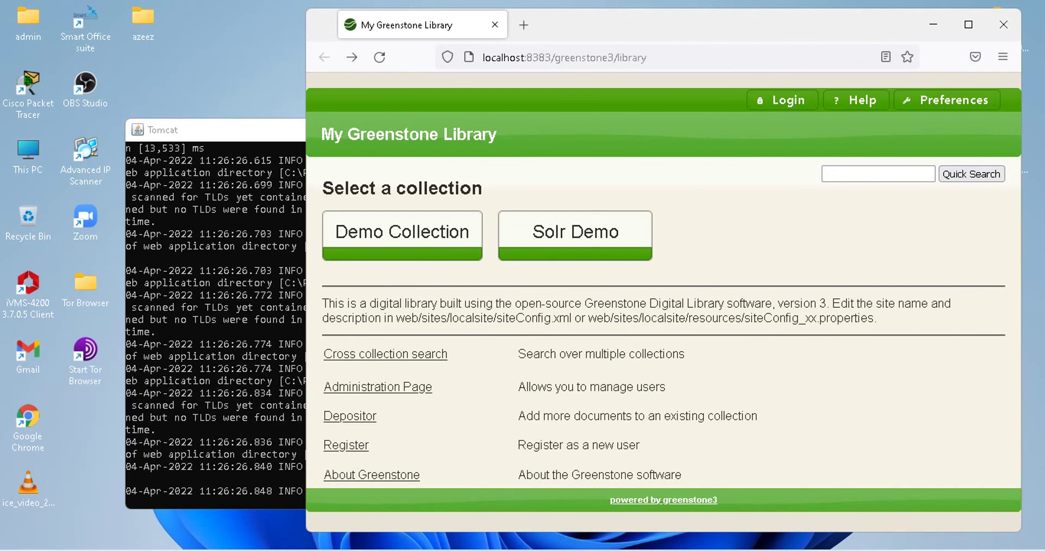
pyautogui.click(378, 386)
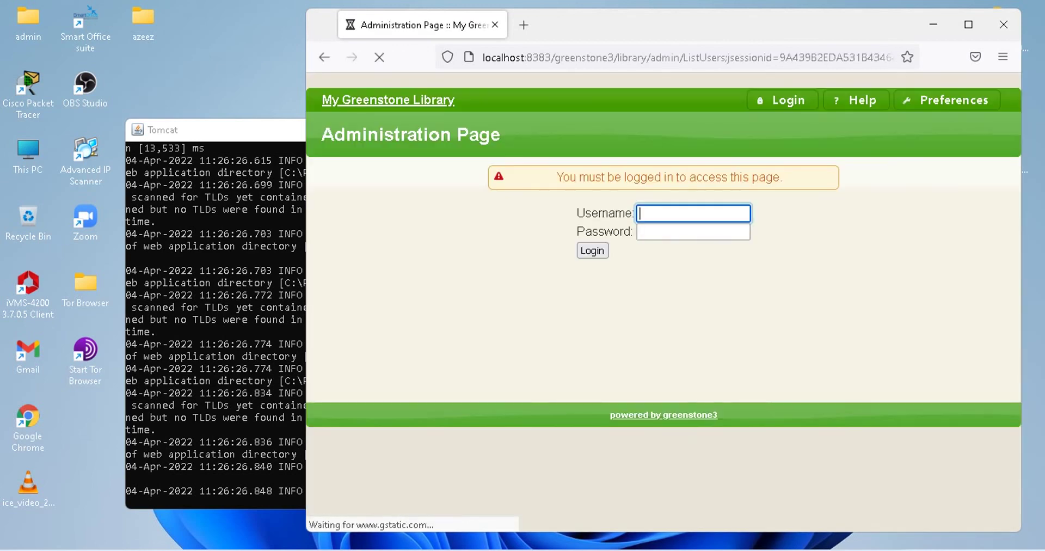
# Log in with the admin username and administrator password, and dismiss Firefox's save-login prompt
pyautogui.write('admin')
pyautogui.press('Tab')
pyautogui.write('a')
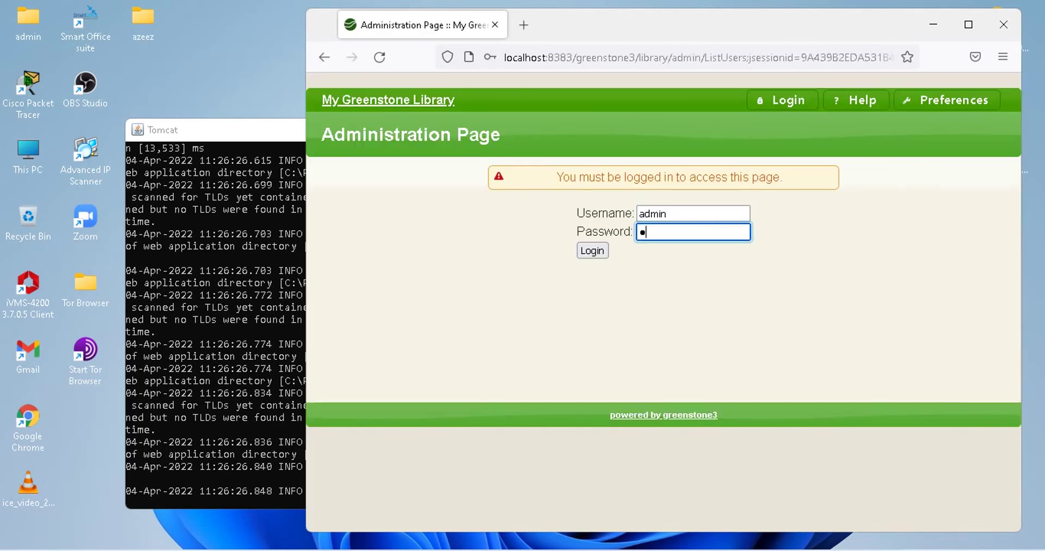
pyautogui.write('********')
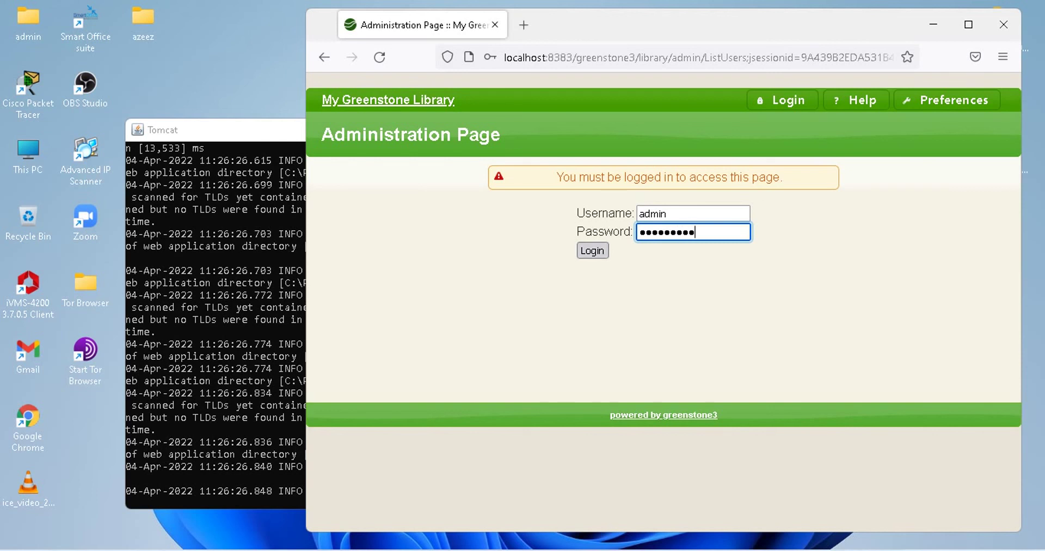
pyautogui.press('Return')
pyautogui.press('Escape')
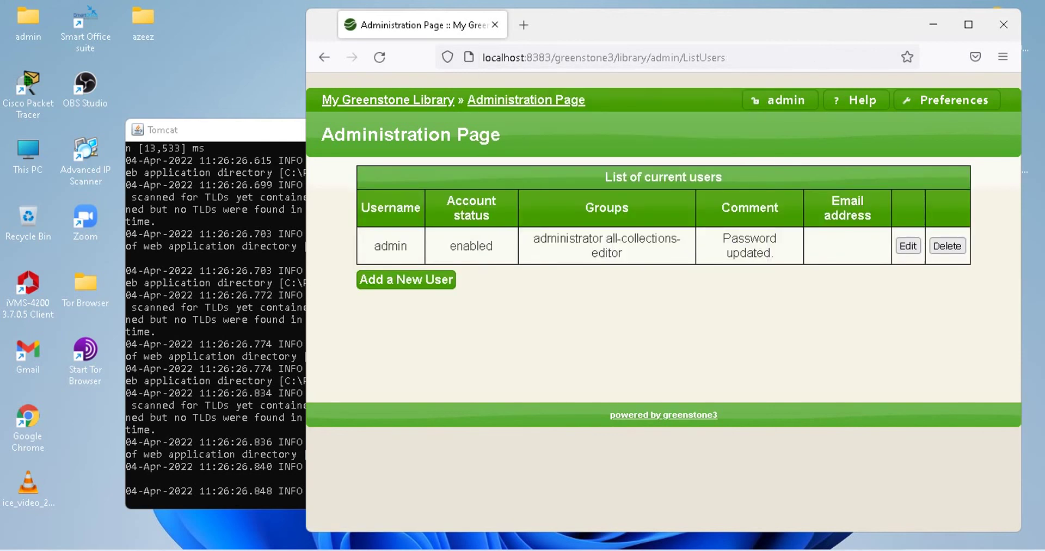